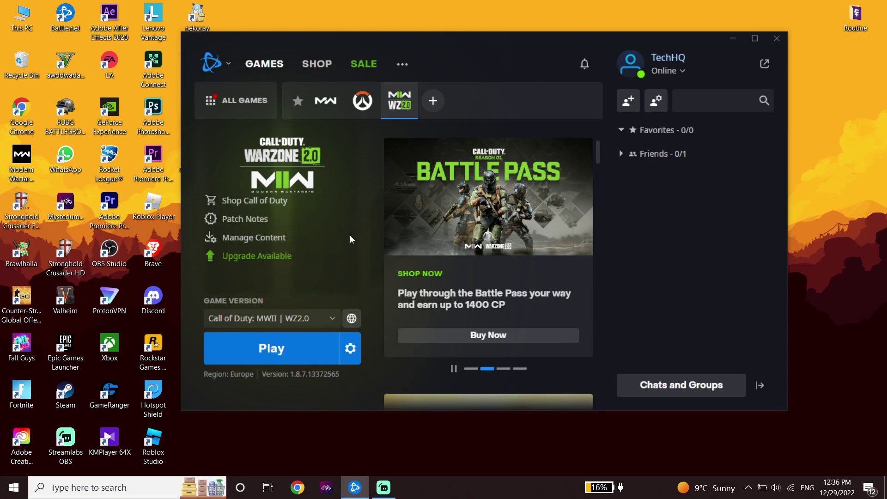
- Minimize Battle.net and open Control Panel by searching 'con'
click(733, 38)
click(120, 495)
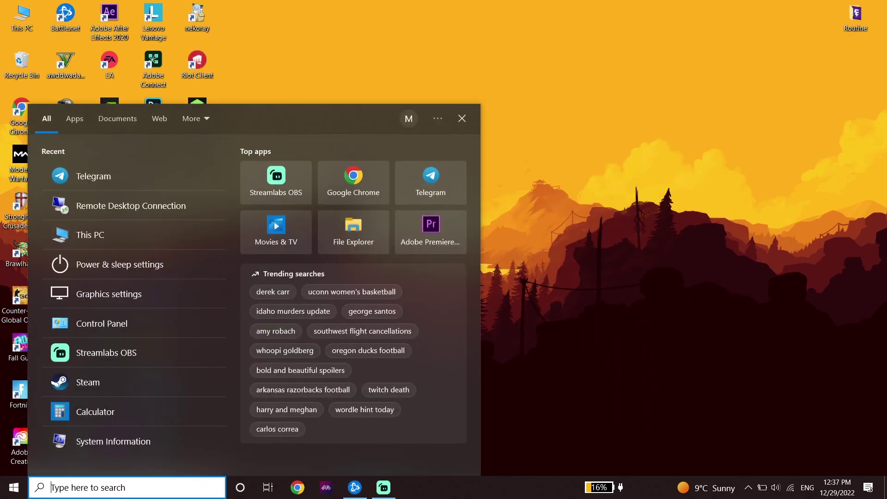
text(con)
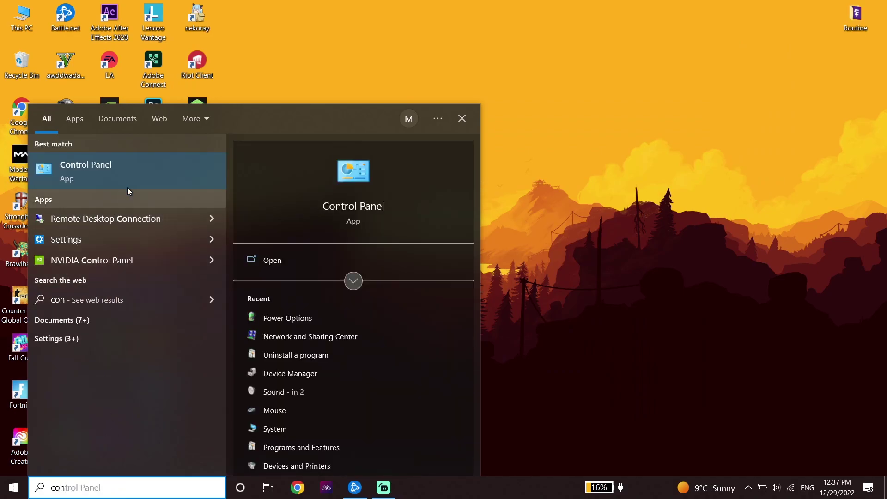
click(133, 175)
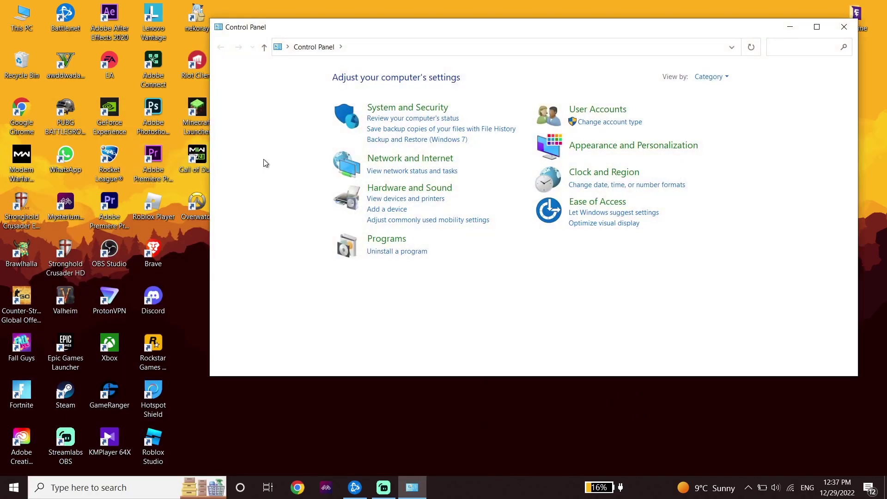
- Go through Network and Sharing Center to the adapter list and open Wi-Fi Properties
click(437, 158)
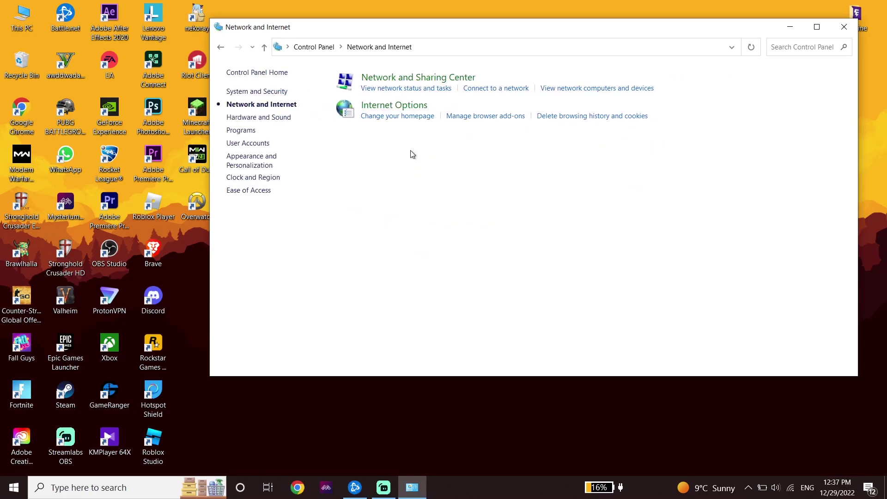
click(409, 79)
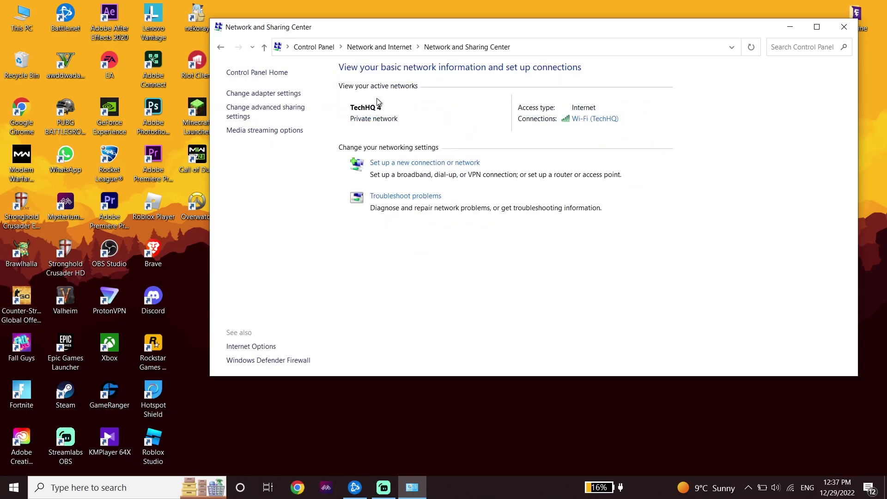
click(283, 95)
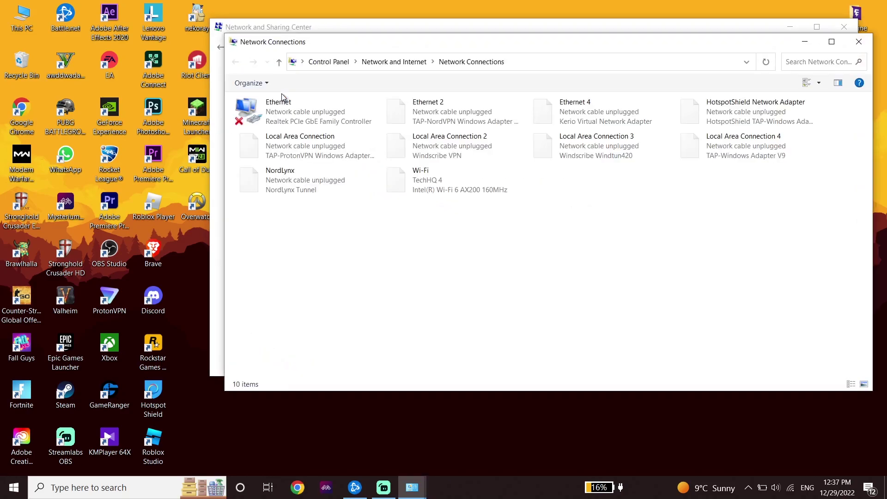
click(435, 178)
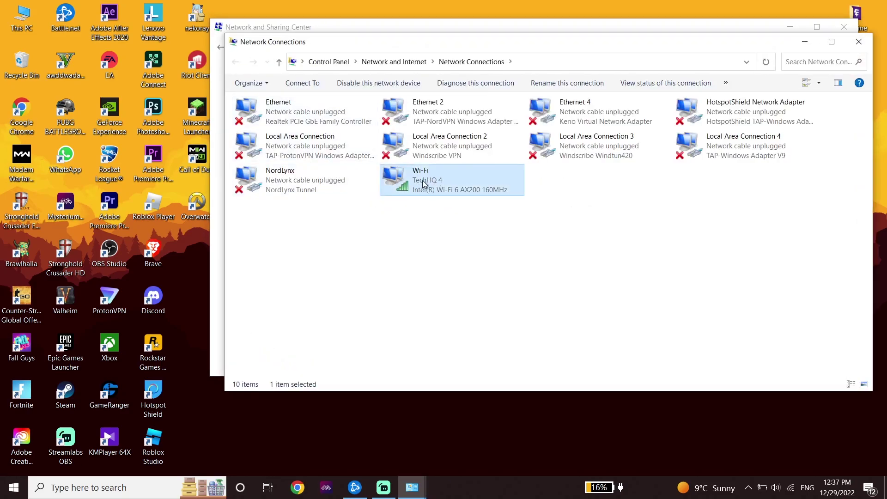
right_click(414, 182)
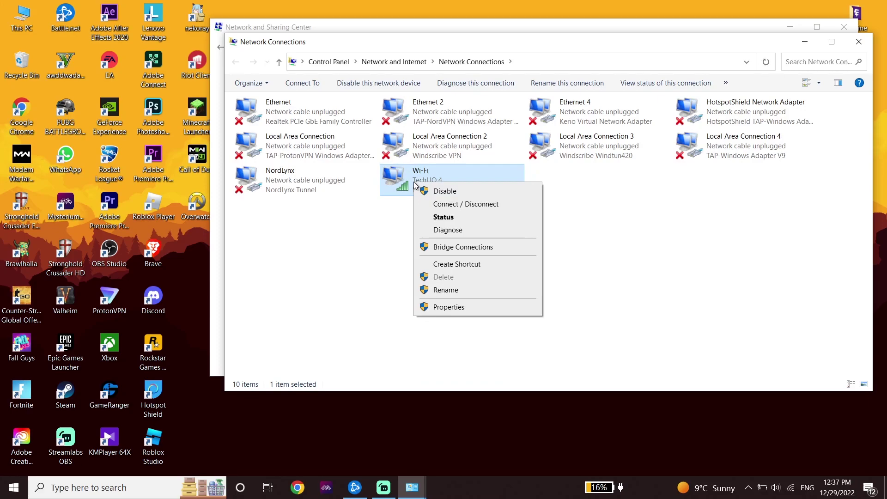
click(455, 308)
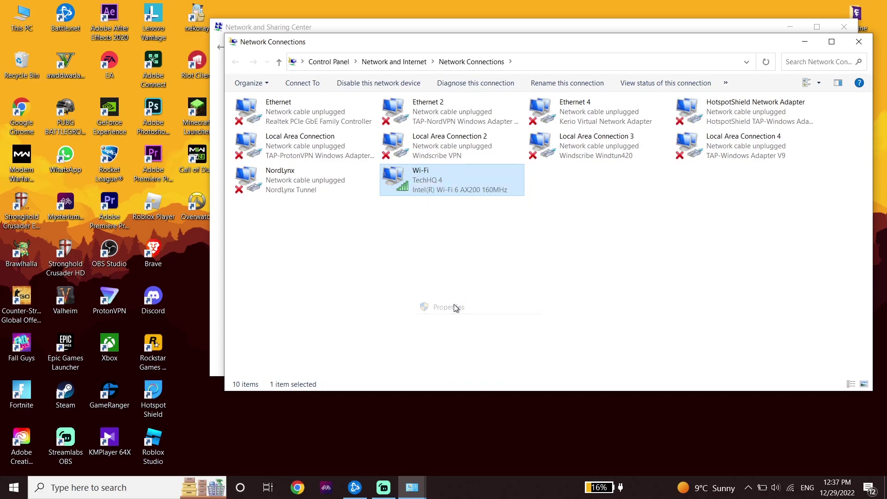
- Open the Wi-Fi adapter's IPv4 properties and begin entering manual DNS servers (1.1.1.1)
click(322, 225)
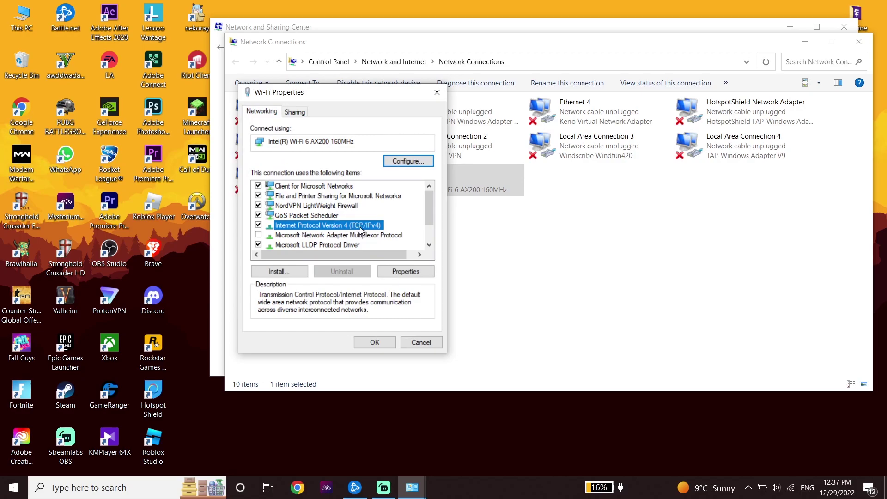
click(404, 272)
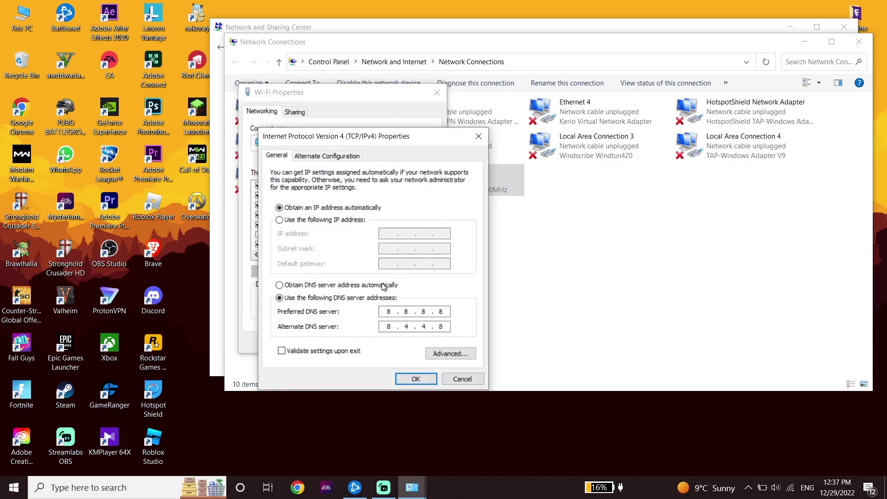
click(383, 286)
click(370, 297)
drag(382, 138, 383, 56)
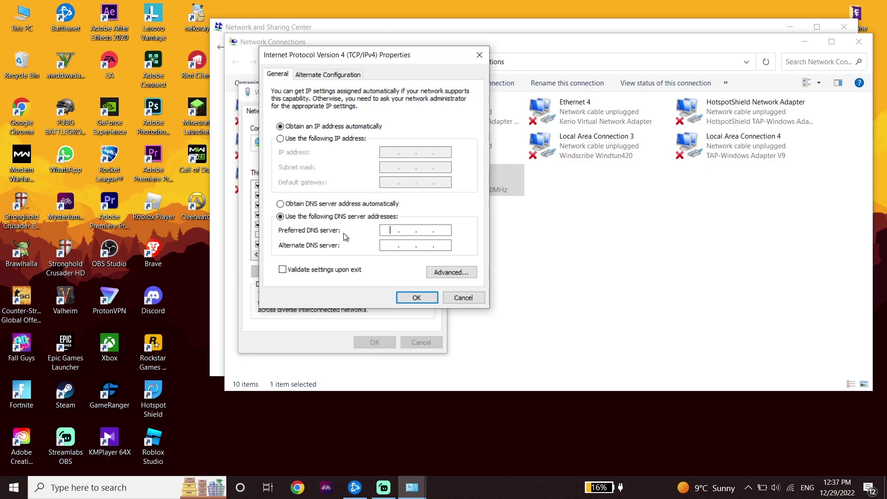
text(1.1.1.1)
key(Tab)
text(1)
text(0.0)
text(1)
- Replace the DNS entries with 8.8.8.8 preferred and 8.4.4.8 alternate, and save with OK
click(368, 205)
click(369, 216)
text(8.8.8.8)
click(390, 246)
text(8.4.48)
key(BackSpace)
text(8)
click(410, 299)
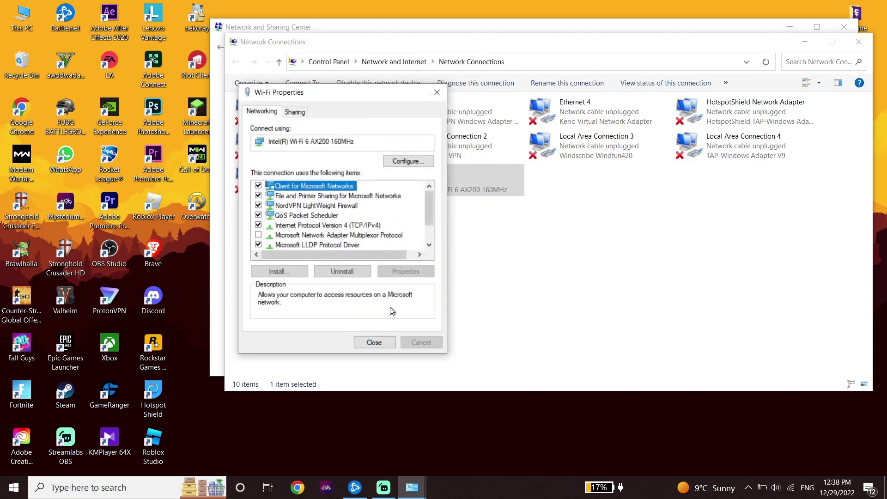
- Close the Wi-Fi Properties, Network Connections and Network and Sharing Center windows
click(375, 342)
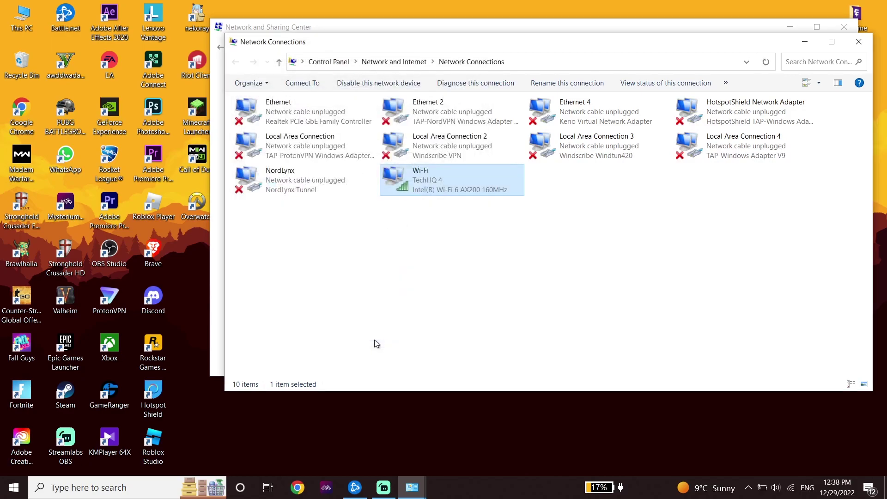
click(850, 41)
click(844, 27)
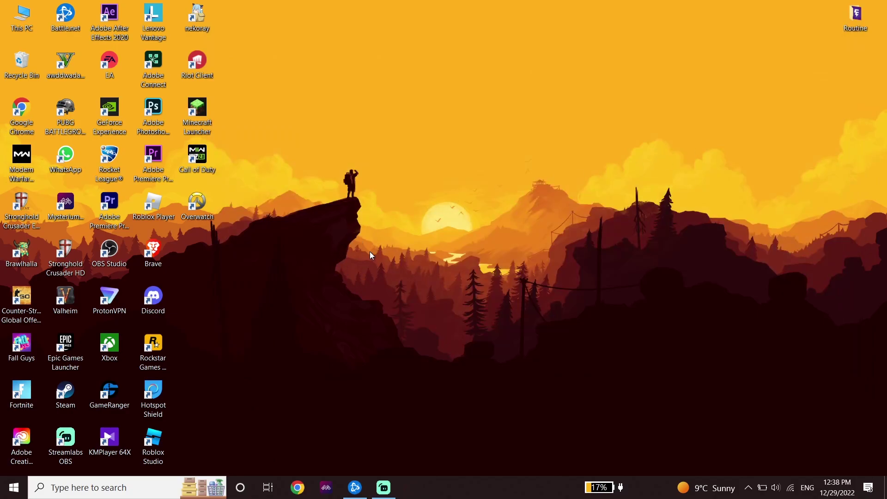
- Search 'comm' and bring up the launch options for the Command Prompt result
click(142, 488)
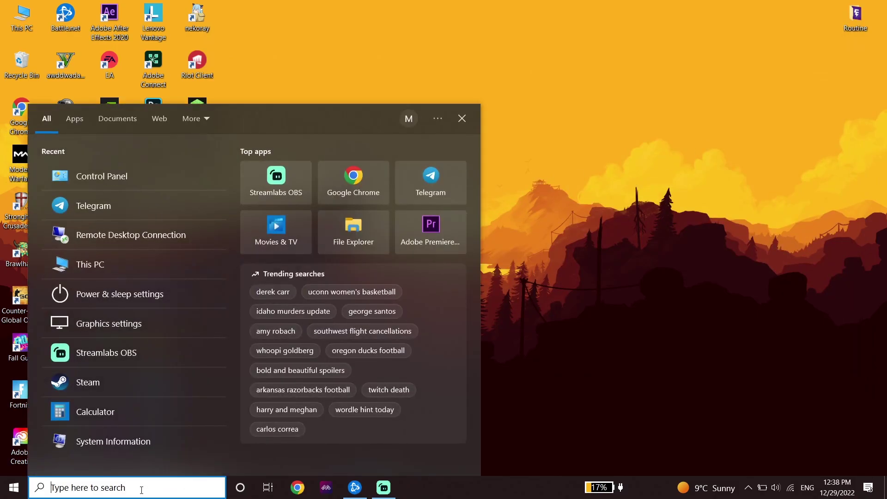
text(comm)
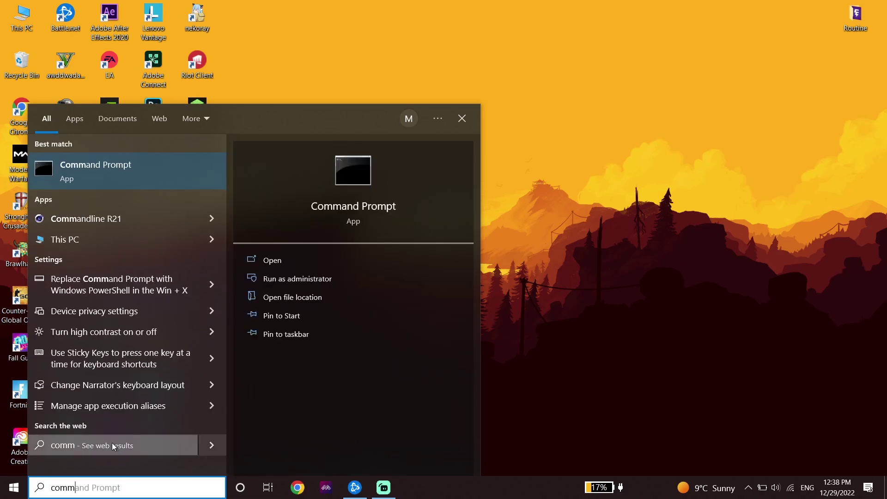
right_click(109, 175)
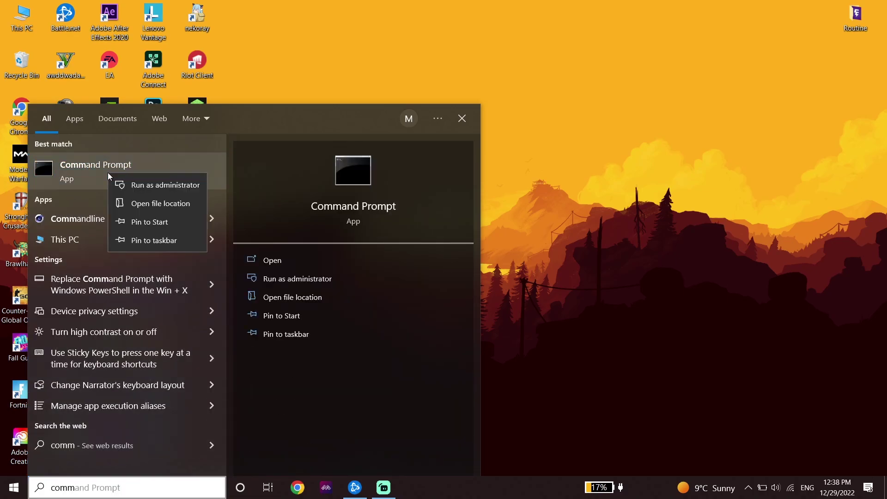
- Run Command Prompt as administrator and execute ipconfig /flushdns copied from Notepad
click(141, 189)
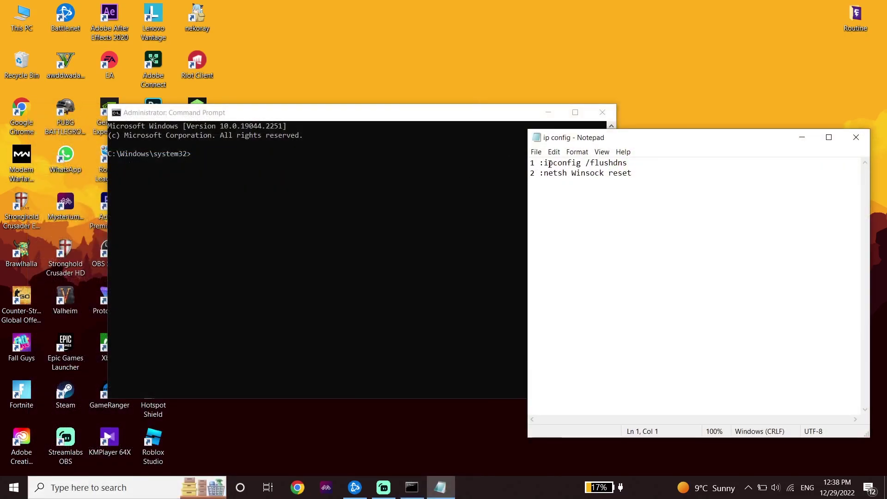
drag(544, 164, 622, 164)
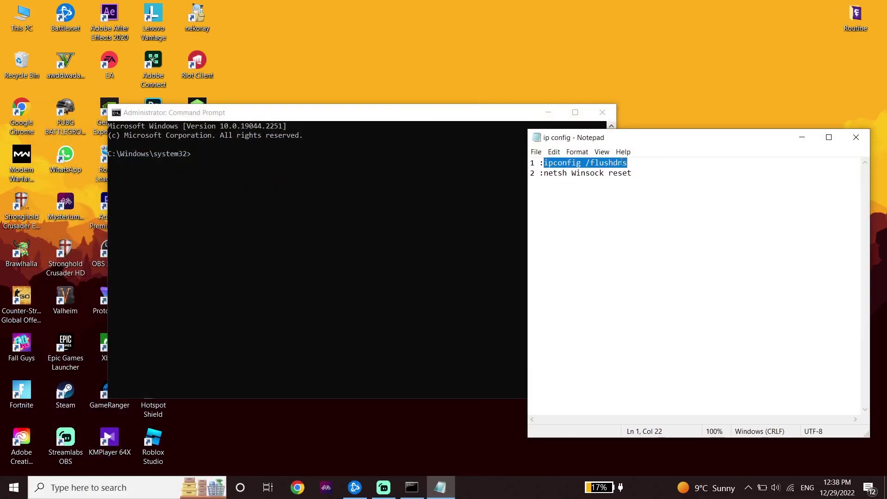
right_click(621, 164)
click(642, 192)
right_click(191, 155)
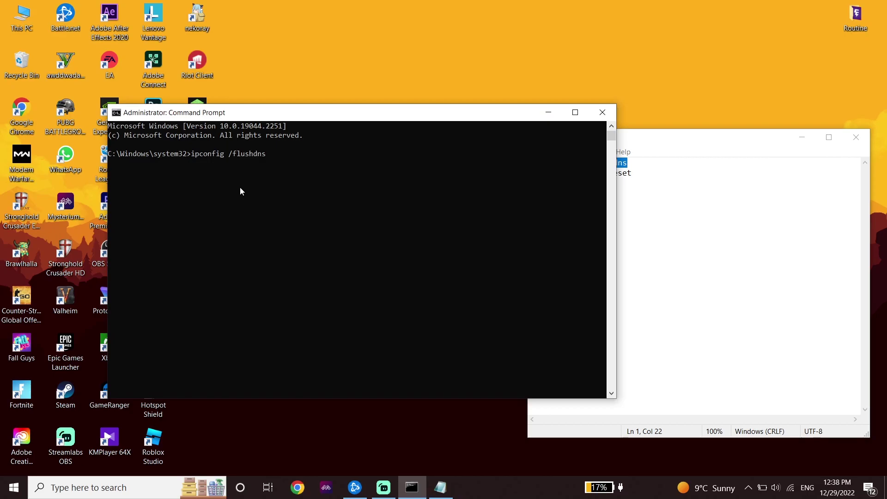
key(Return)
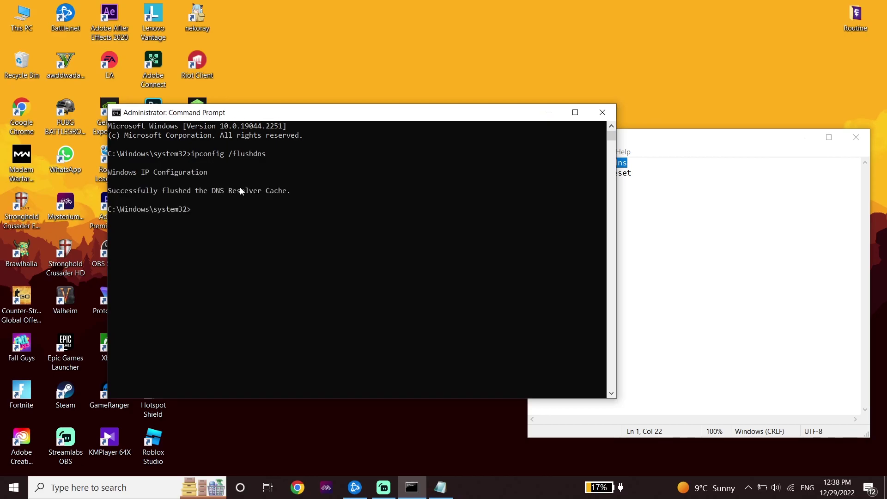
- Copy and run netsh Winsock reset from Notepad, then exit the console
click(666, 233)
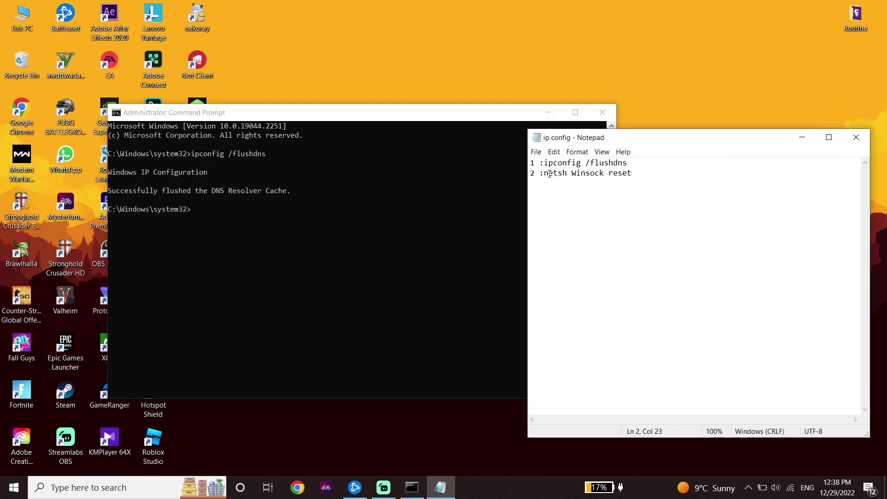
drag(549, 174, 631, 174)
right_click(625, 176)
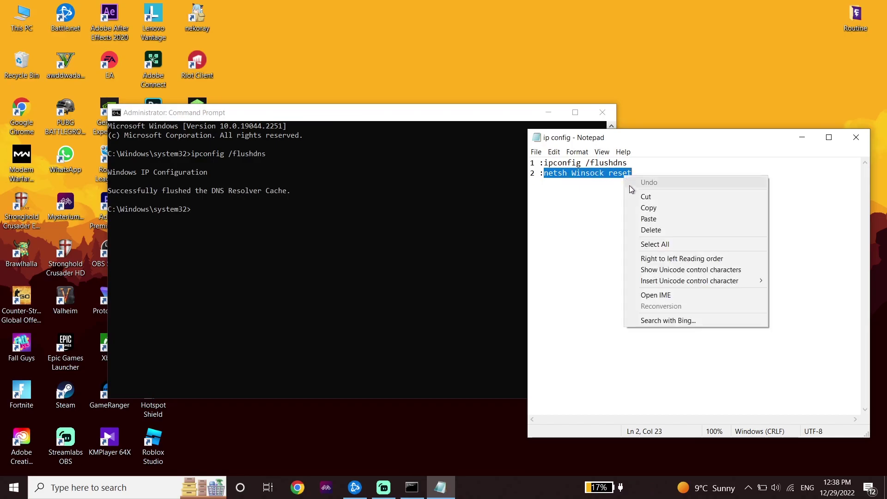
click(649, 208)
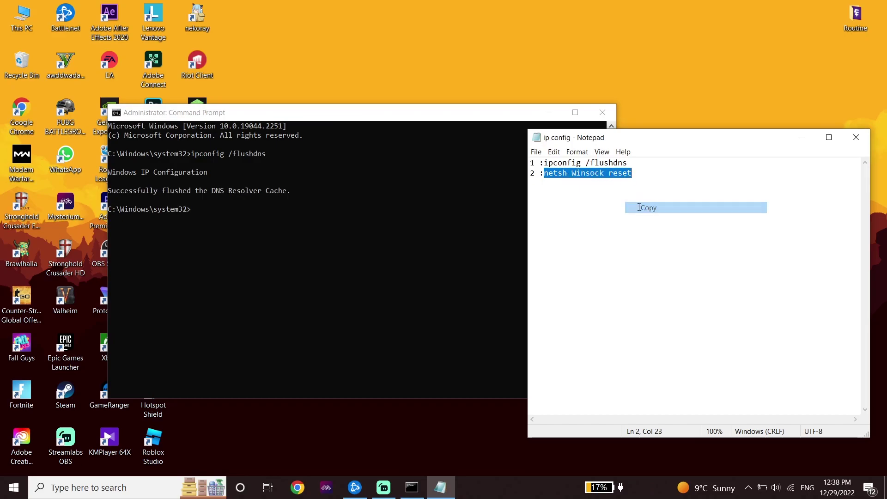
click(225, 121)
right_click(194, 209)
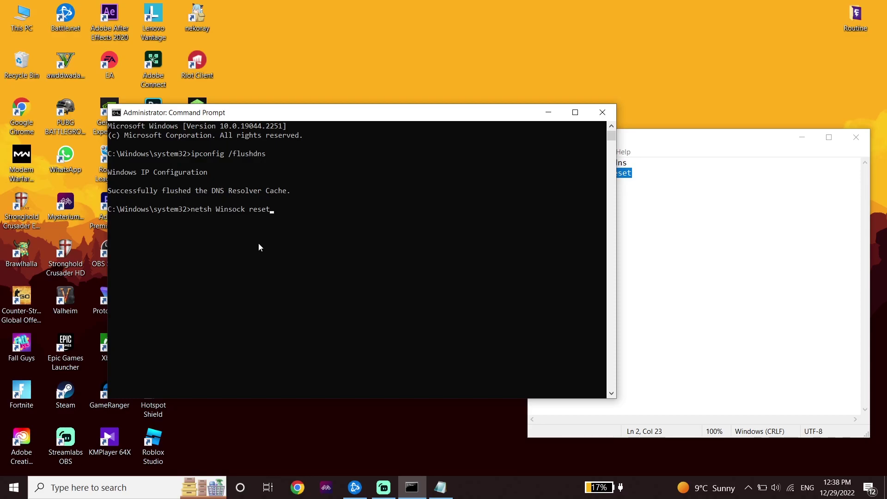
key(Return)
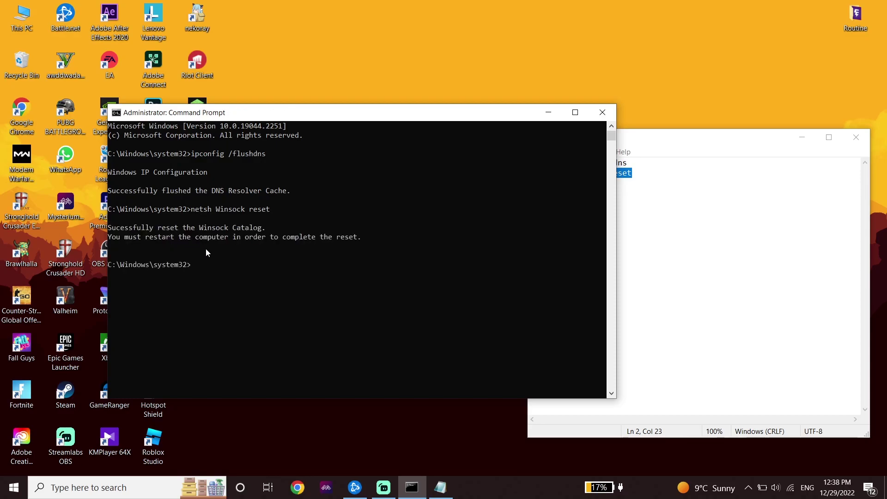
text(Exit)
key(Return)
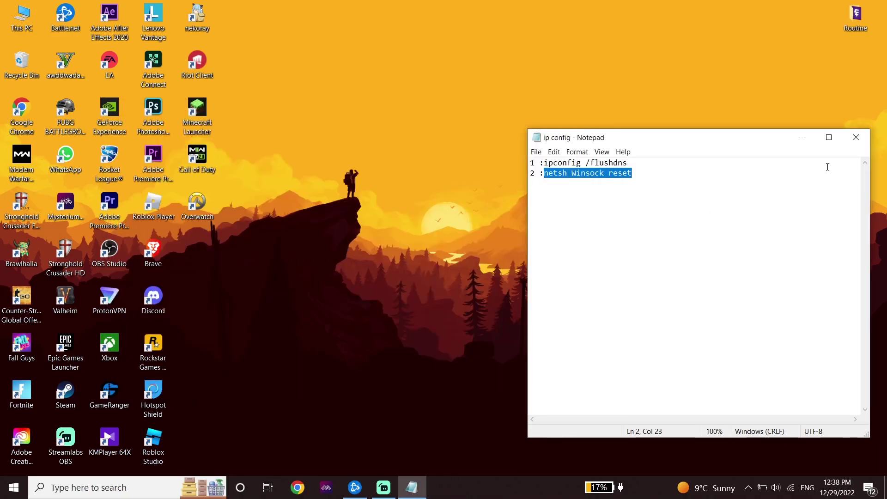
- Close the Notepad command notes and choose Restart from the Start menu's power options
click(855, 138)
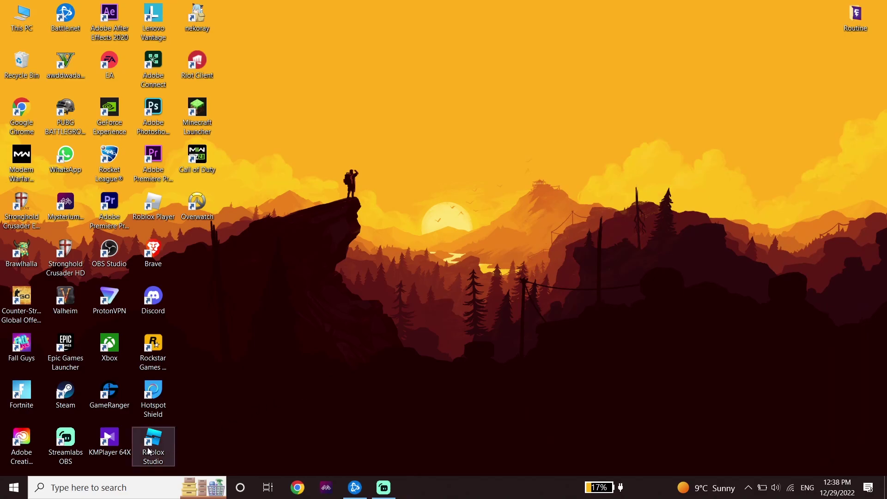
click(14, 488)
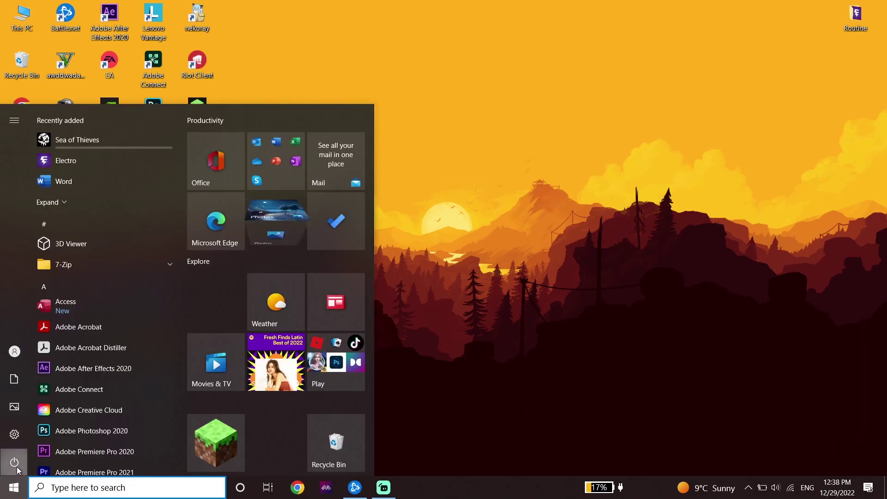
click(14, 462)
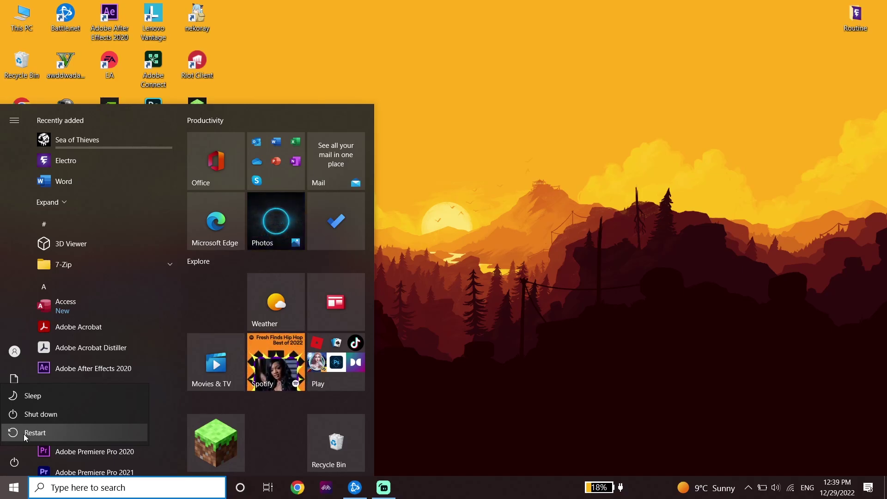
click(431, 382)
click(415, 326)
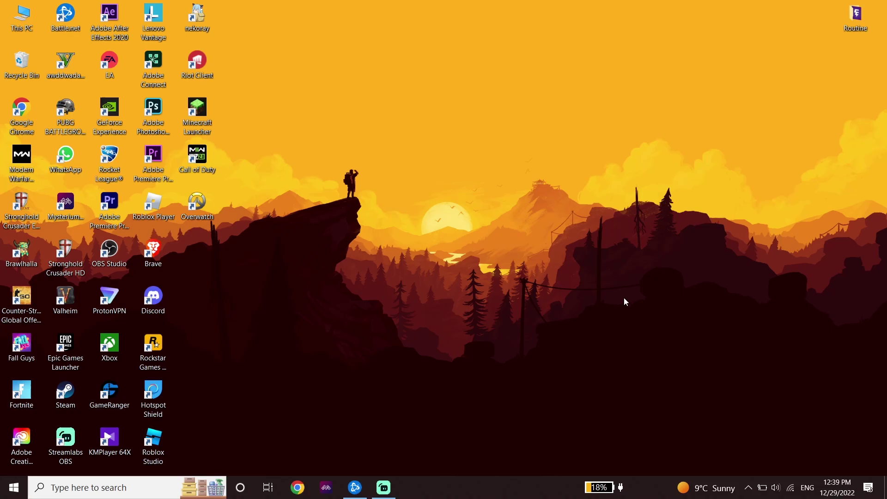
click(791, 488)
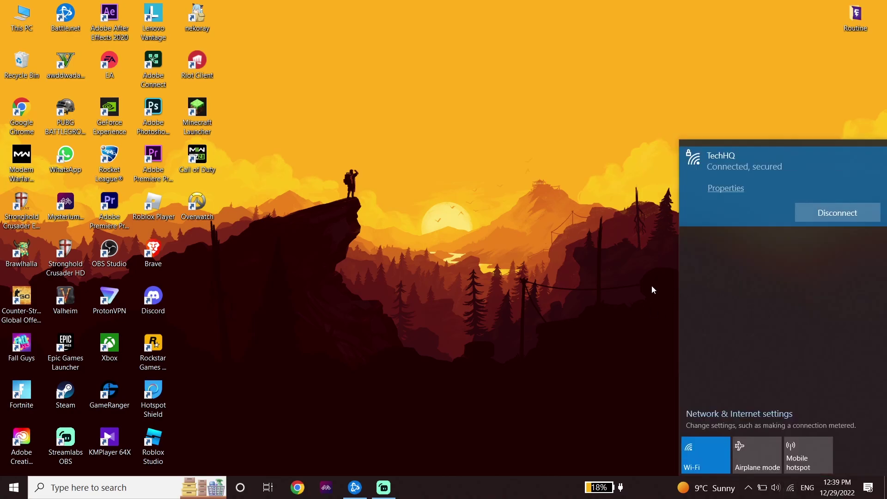
click(619, 277)
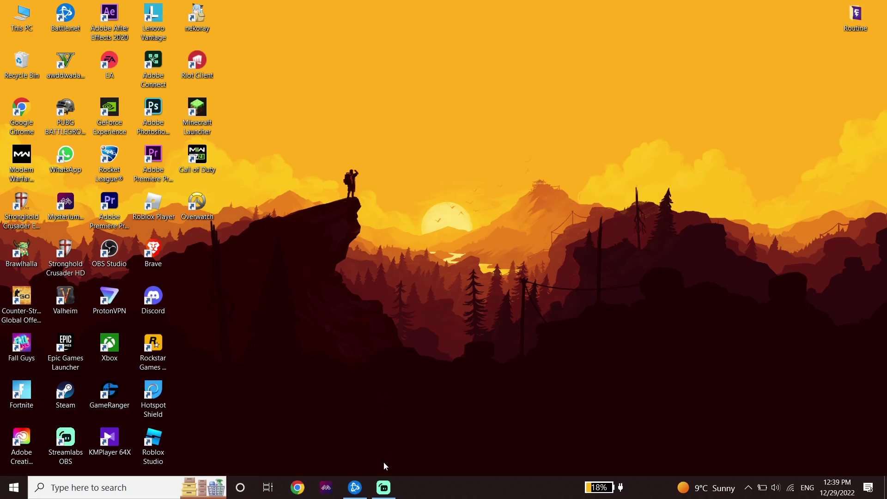
- Restore the Battle.net launcher from the taskbar, showing the Call of Duty Warzone 2.0 page
click(352, 487)
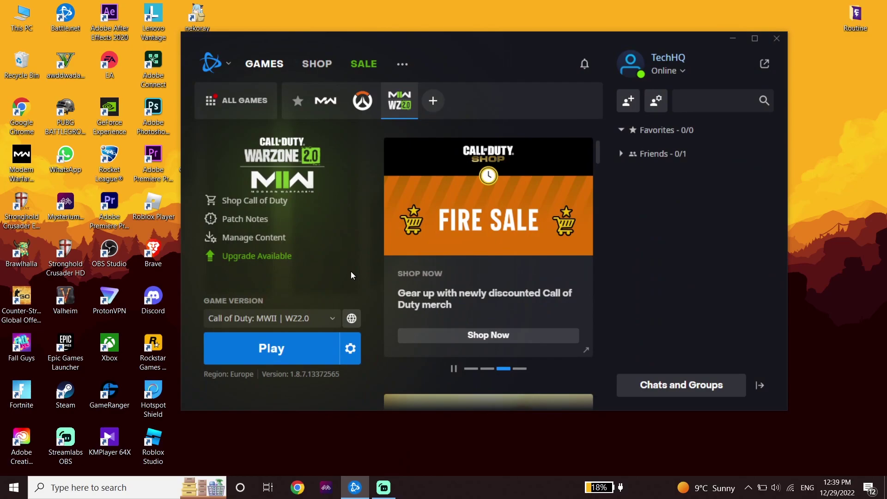